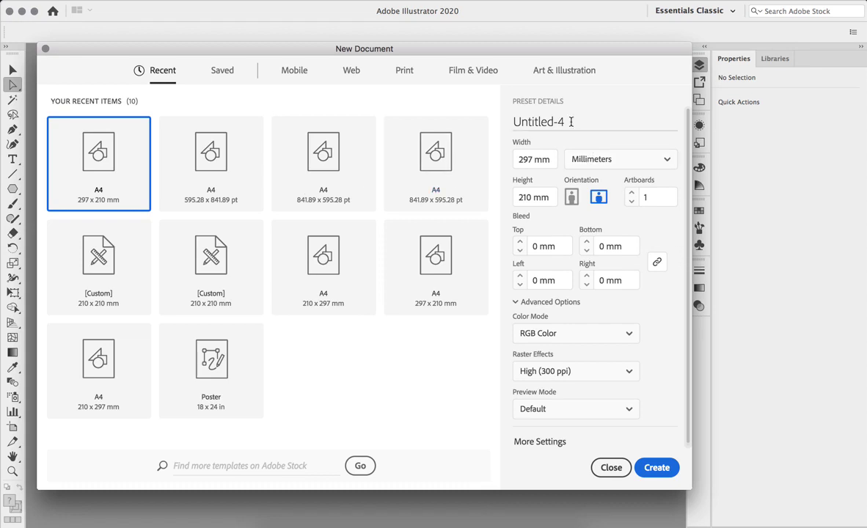
# Create a landscape A4 document, 297 × 210 mm, named 006_FOXY.
pyautogui.moveTo(568, 122); pyautogui.dragTo(517, 122)
pyautogui.write('00')
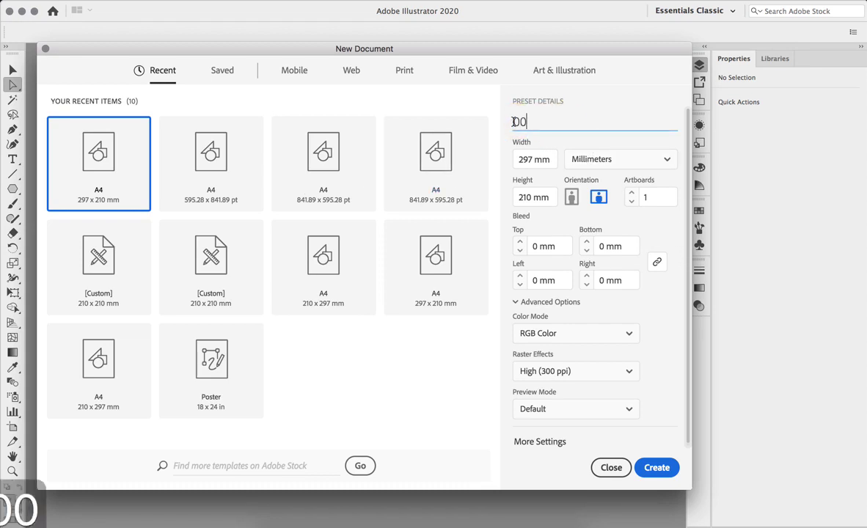
pyautogui.write('6_FOXY')
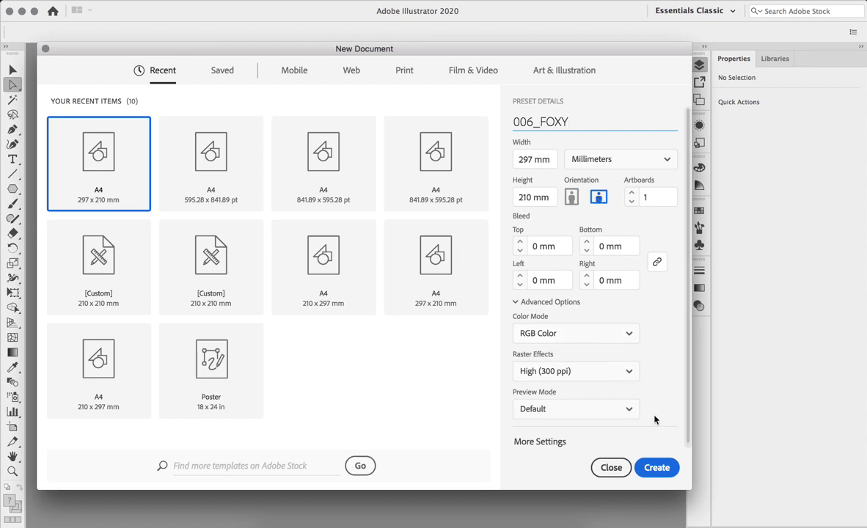
pyautogui.click(656, 468)
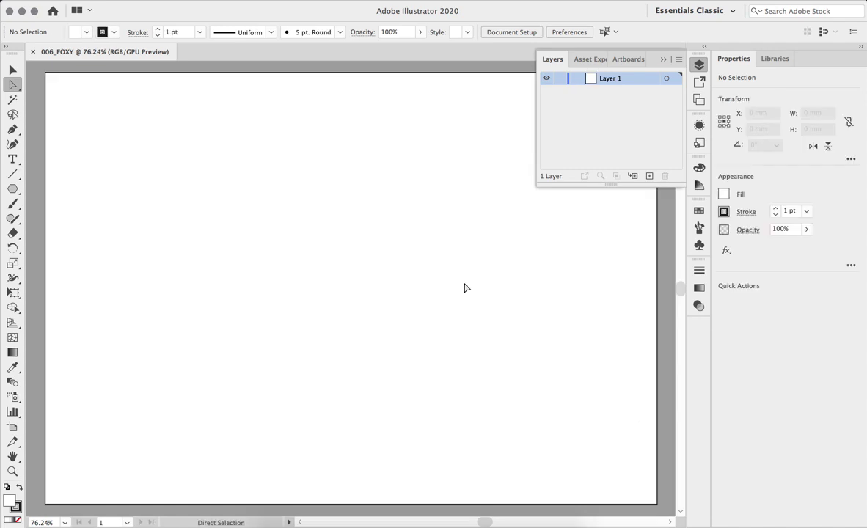
# Show the rulers and place the image 003_FOXY_SKETCH.png on the artboard.
pyautogui.press('super+r')
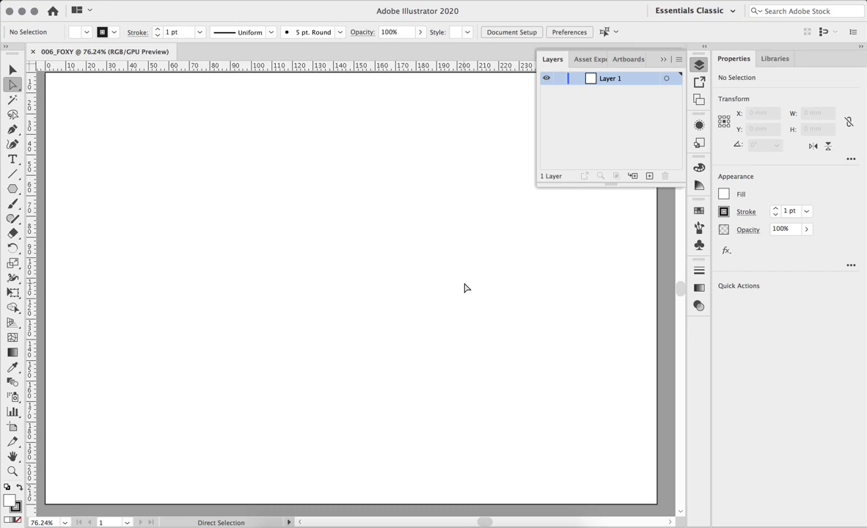
pyautogui.click(60, 6)
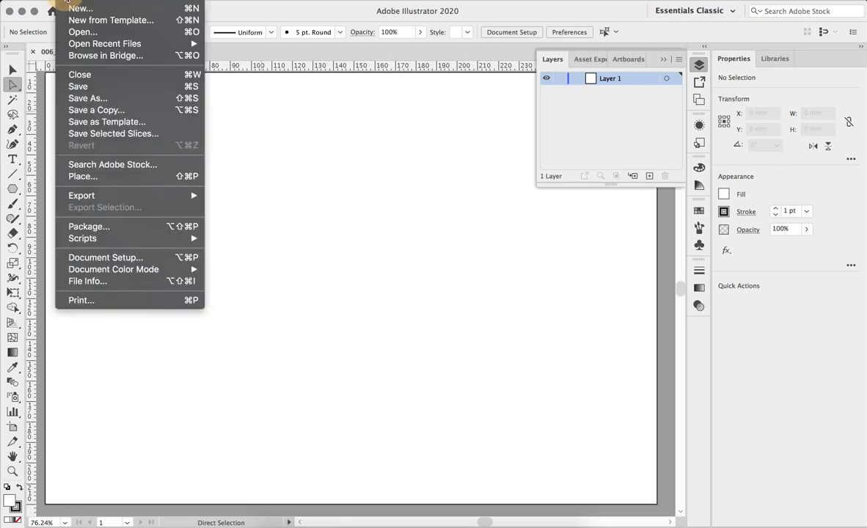
pyautogui.click(83, 176)
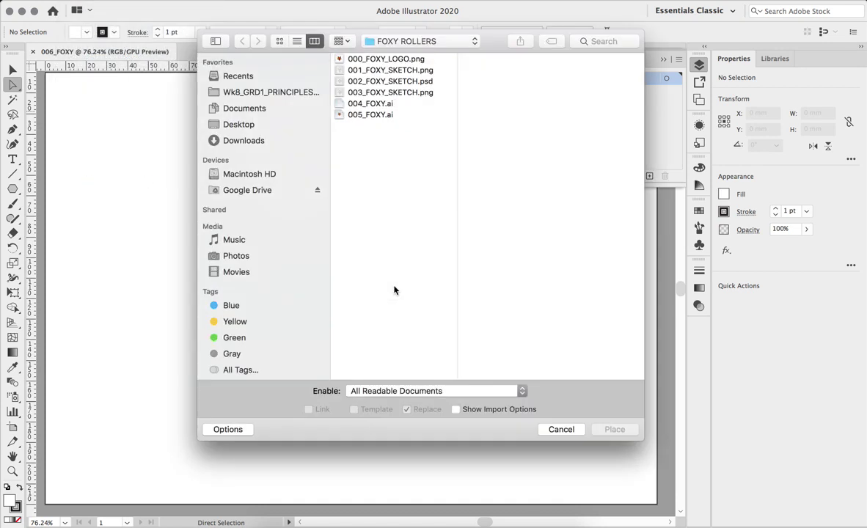
pyautogui.click(363, 93)
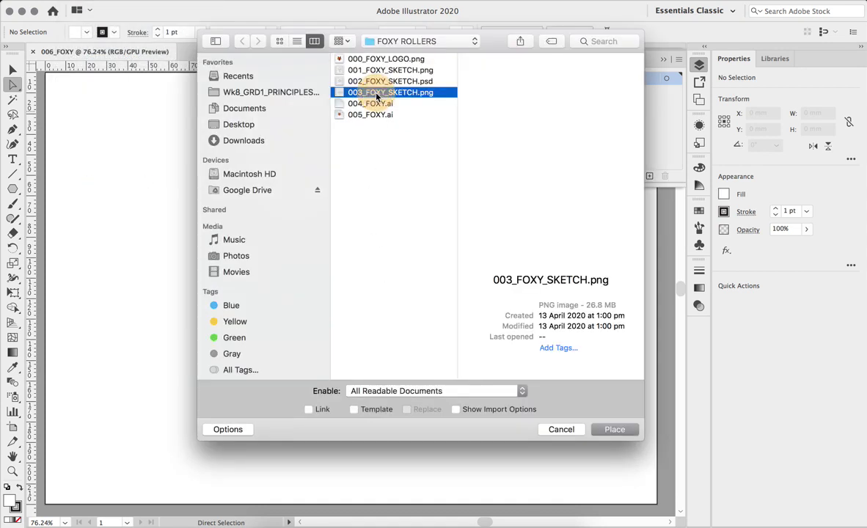
pyautogui.click(600, 431)
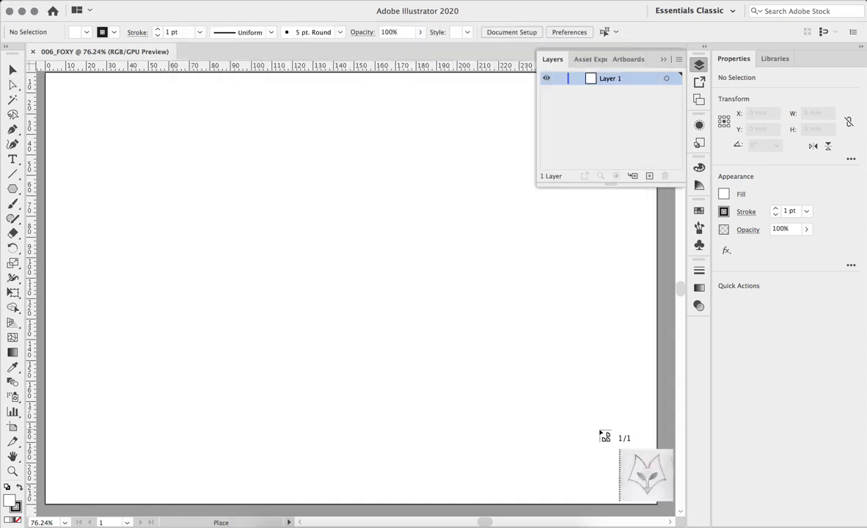
pyautogui.click(145, 130)
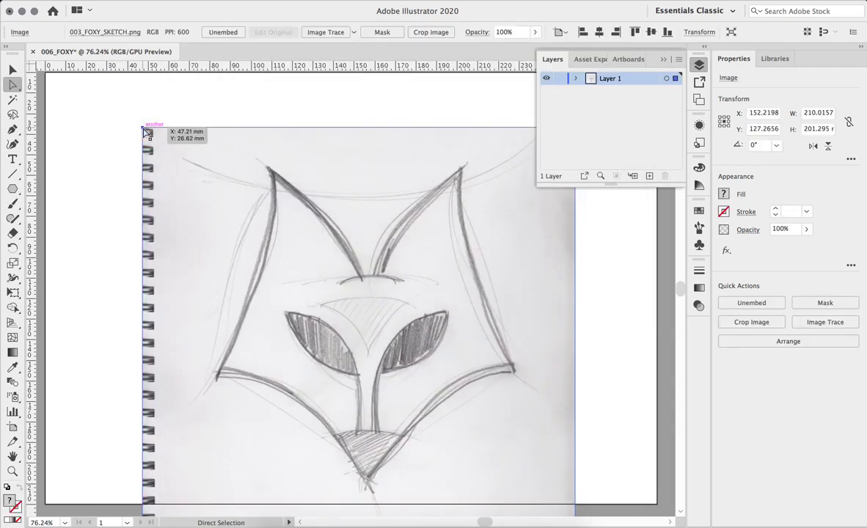
# Centre the placed fox sketch horizontally and vertically on the artboard.
pyautogui.click(310, 1)
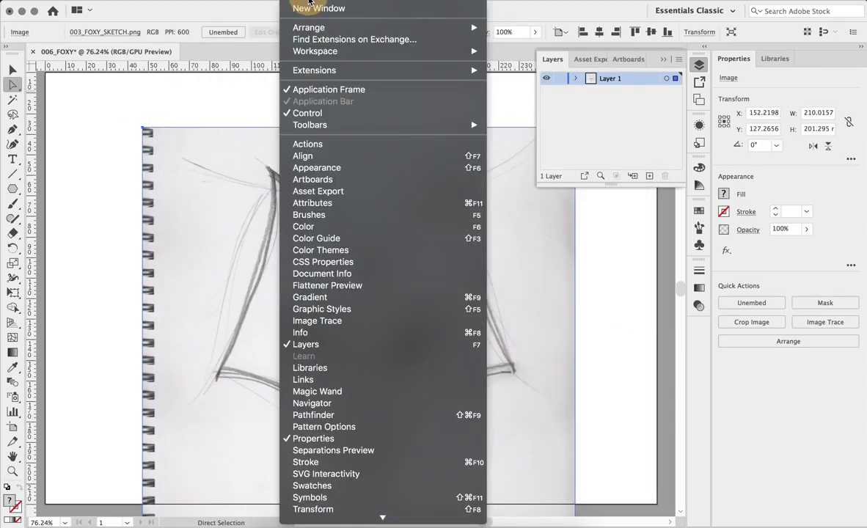
pyautogui.click(316, 156)
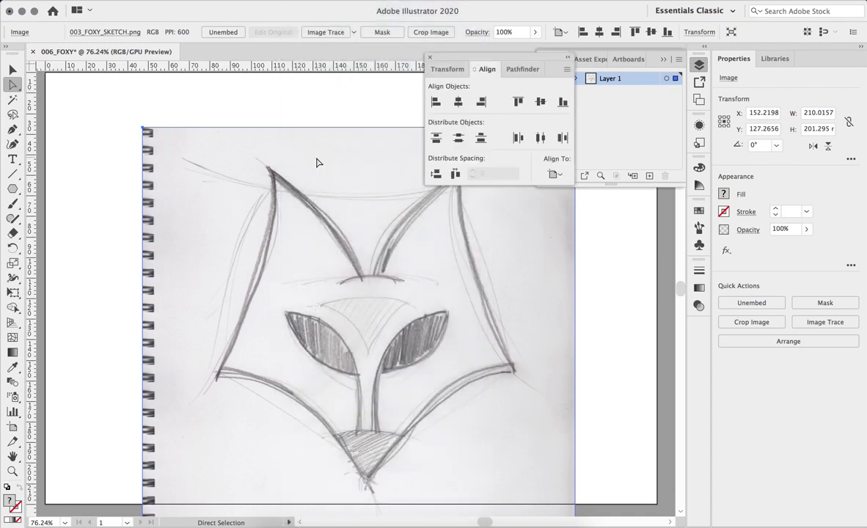
pyautogui.click(555, 175)
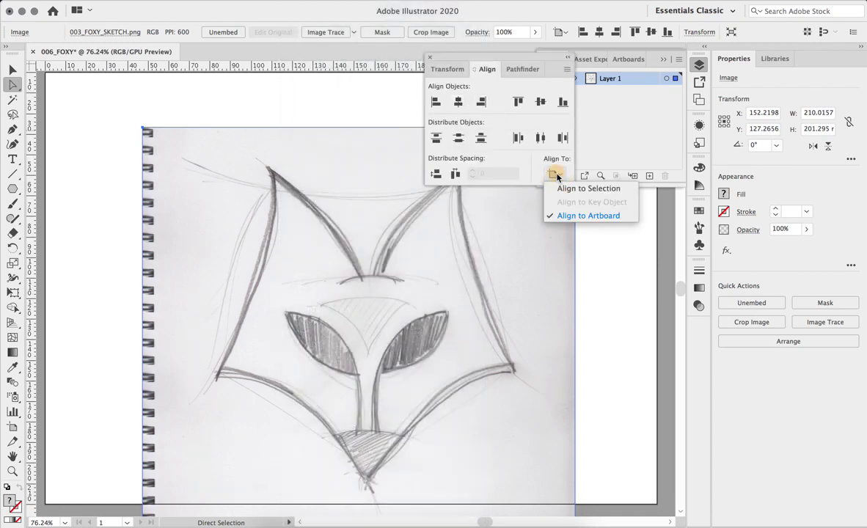
pyautogui.click(461, 103)
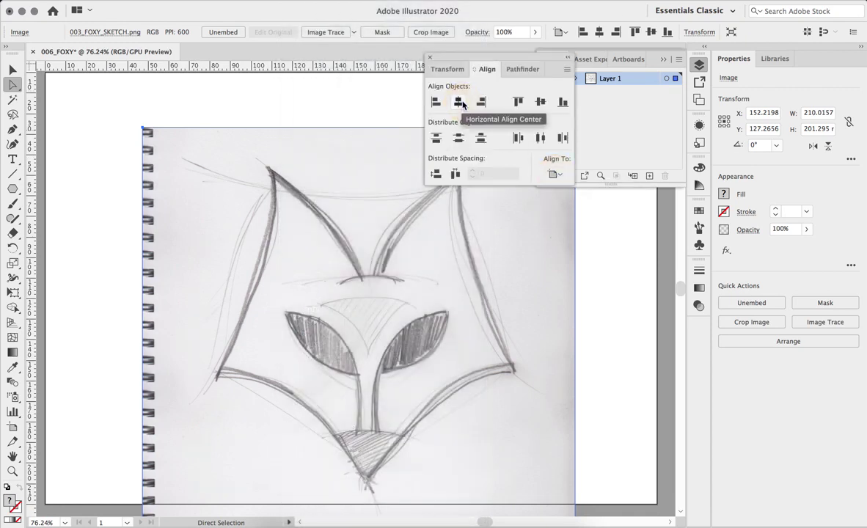
pyautogui.click(459, 104)
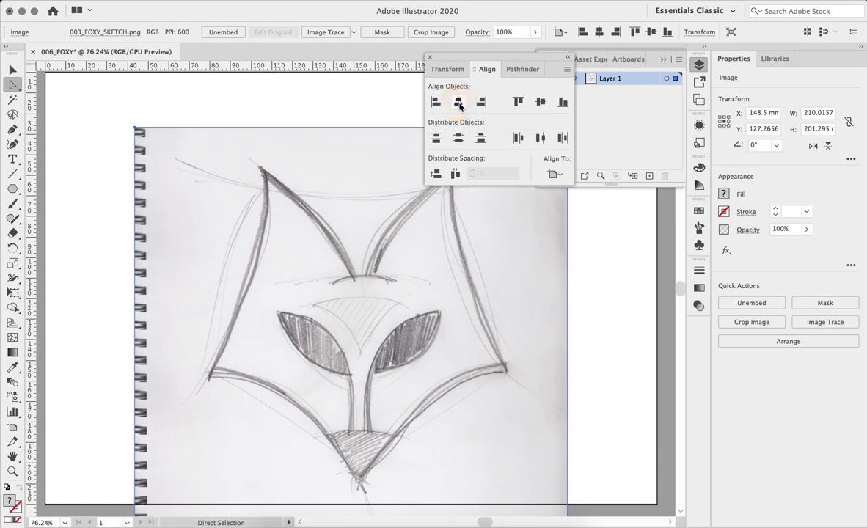
pyautogui.click(540, 102)
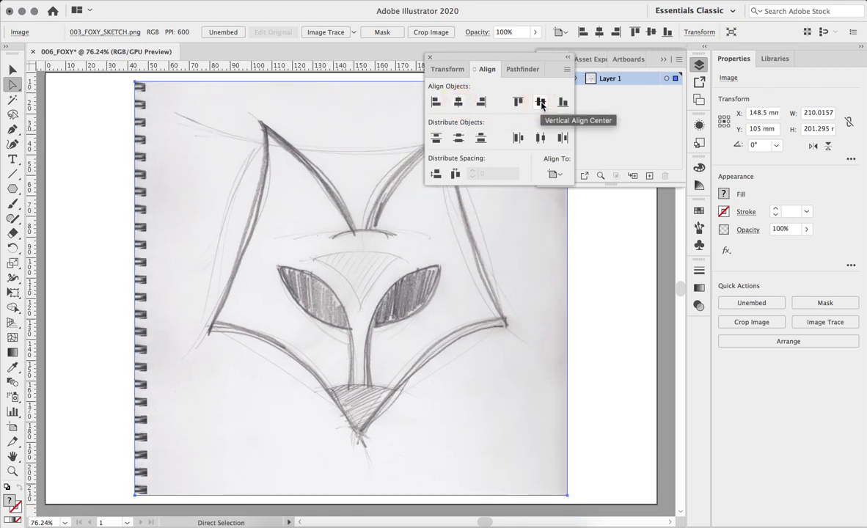
pyautogui.click(431, 57)
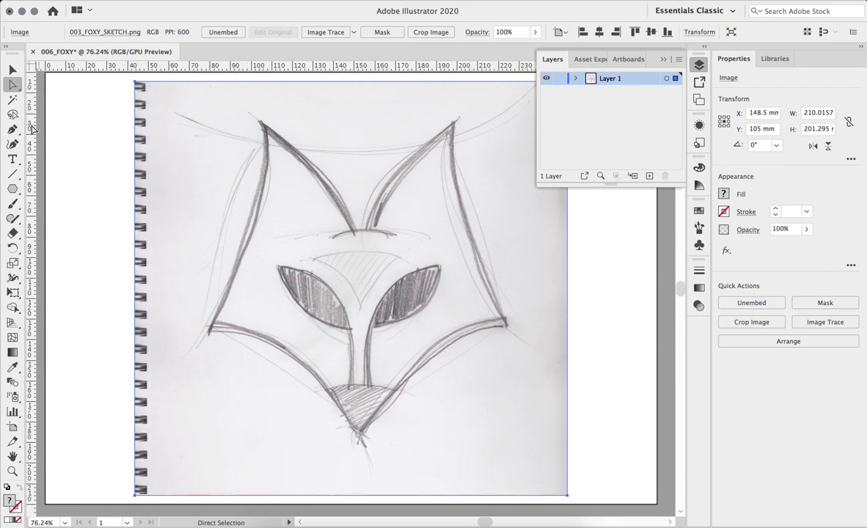
# Add a vertical guide through the fox's nose tip and horizontal guides at the ear tips and the cheek corners.
pyautogui.moveTo(31, 120); pyautogui.dragTo(362, 151)
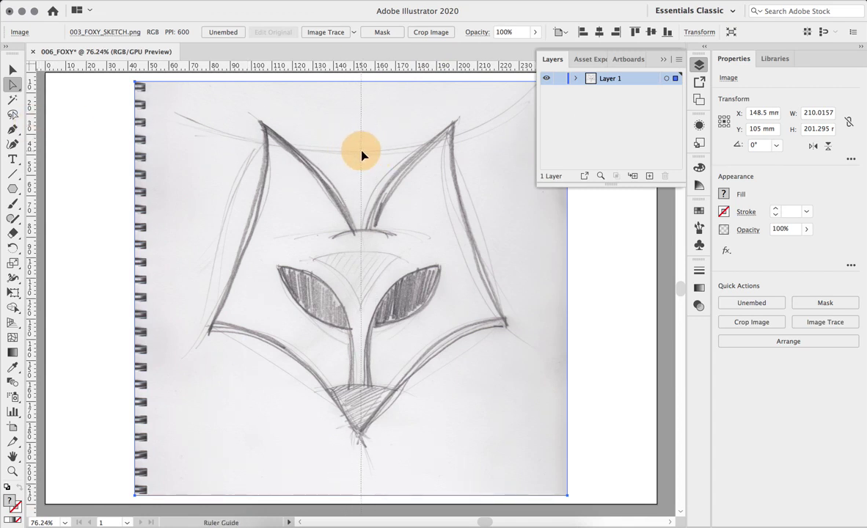
pyautogui.moveTo(360, 154); pyautogui.dragTo(359, 155)
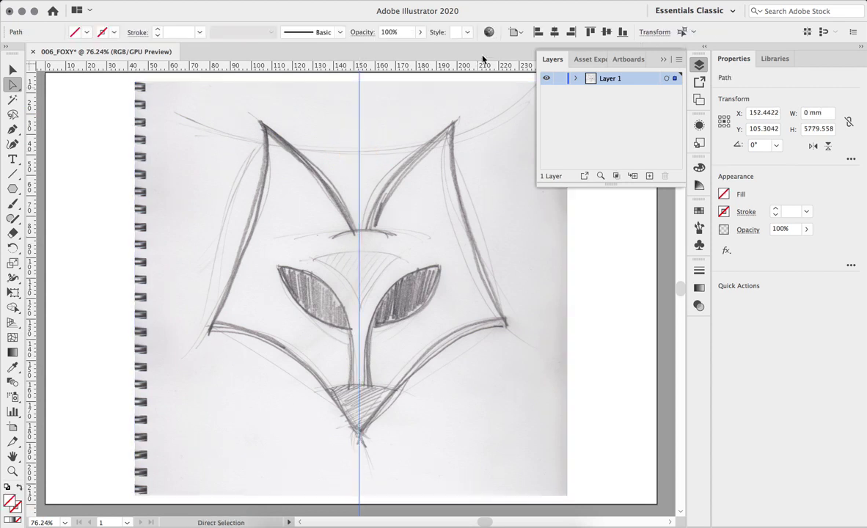
pyautogui.moveTo(496, 68); pyautogui.dragTo(506, 125)
pyautogui.moveTo(504, 69); pyautogui.dragTo(540, 333)
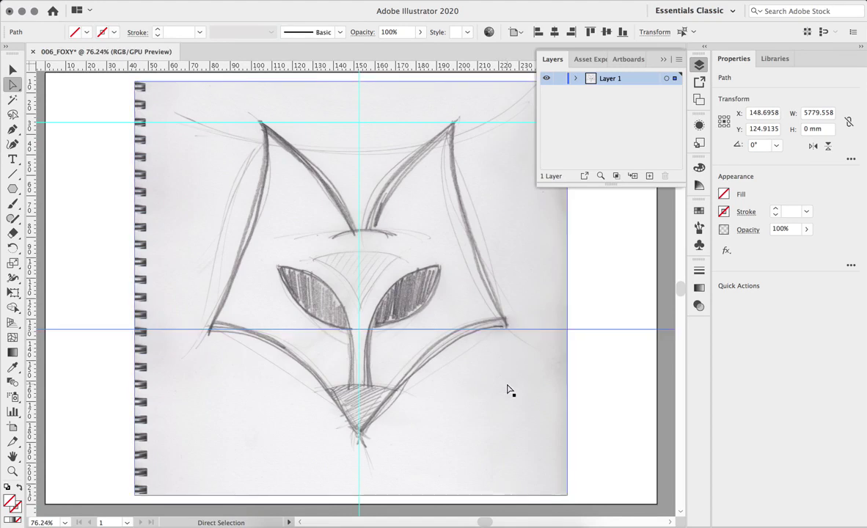
# Expand Layer 1 and lock its three guides.
pyautogui.click(576, 77)
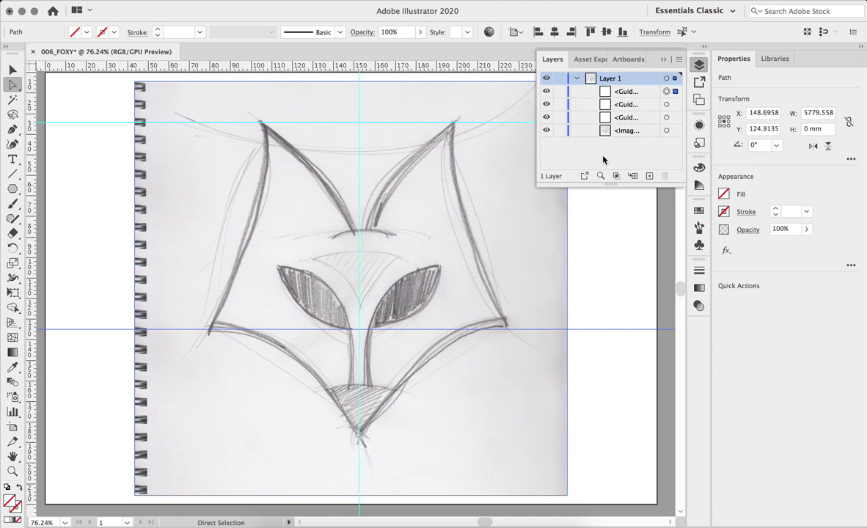
pyautogui.click(560, 91)
pyautogui.click(559, 104)
pyautogui.click(559, 117)
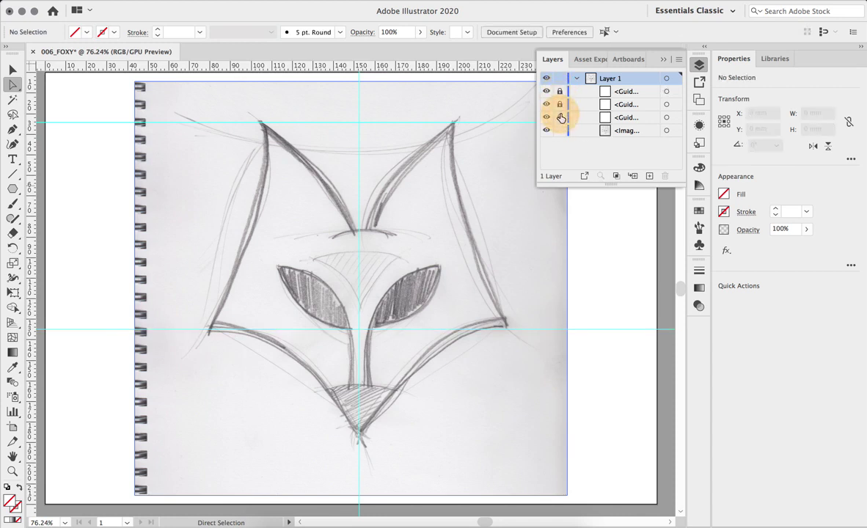
# Select the sketch image within Layer 1 and set its opacity to 20%.
pyautogui.click(674, 130)
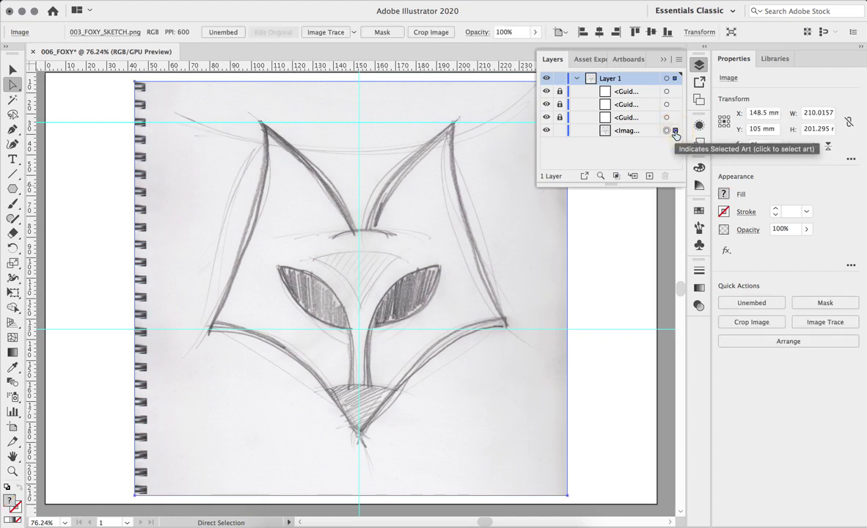
pyautogui.click(624, 130)
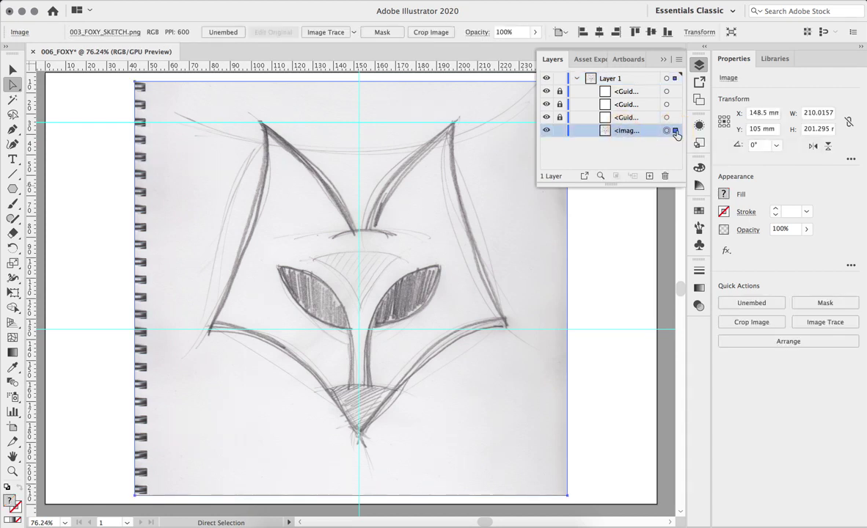
pyautogui.click(699, 126)
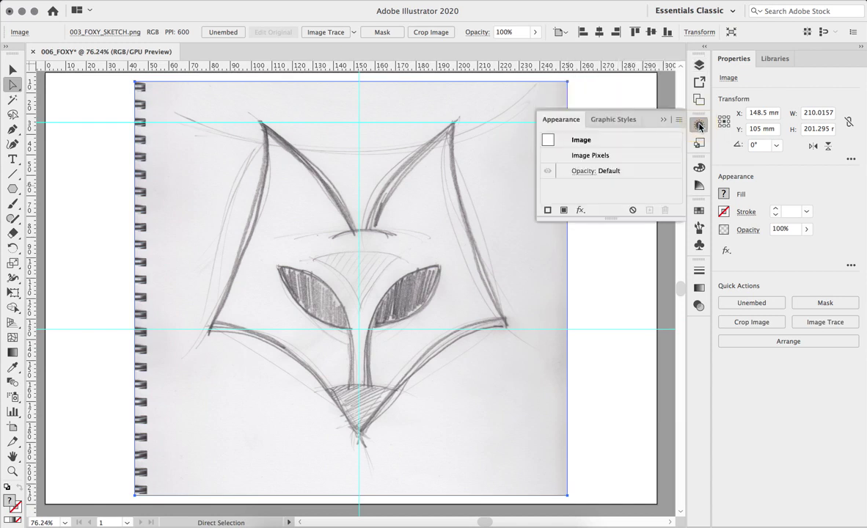
pyautogui.click(585, 170)
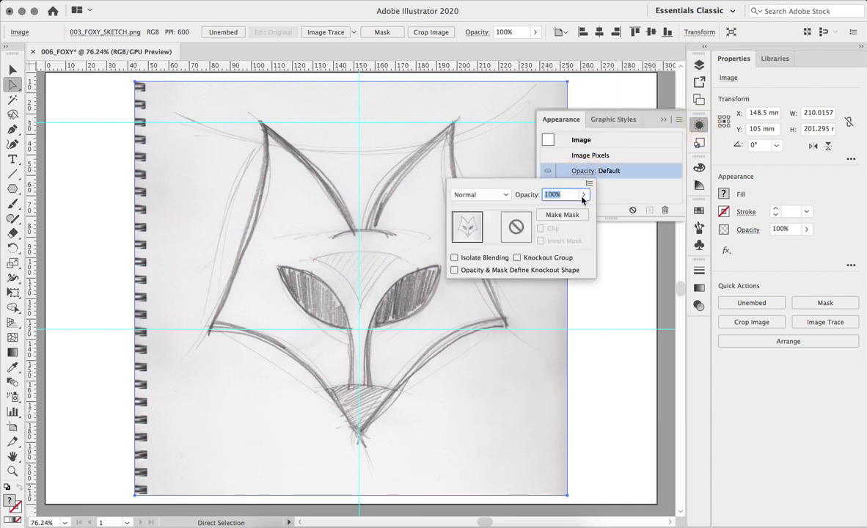
pyautogui.write('20')
pyautogui.press('Tab')
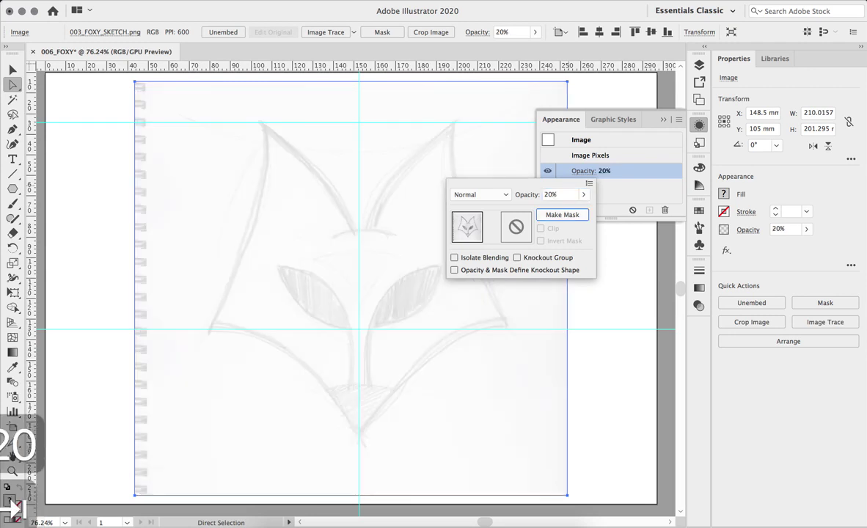
pyautogui.click(616, 193)
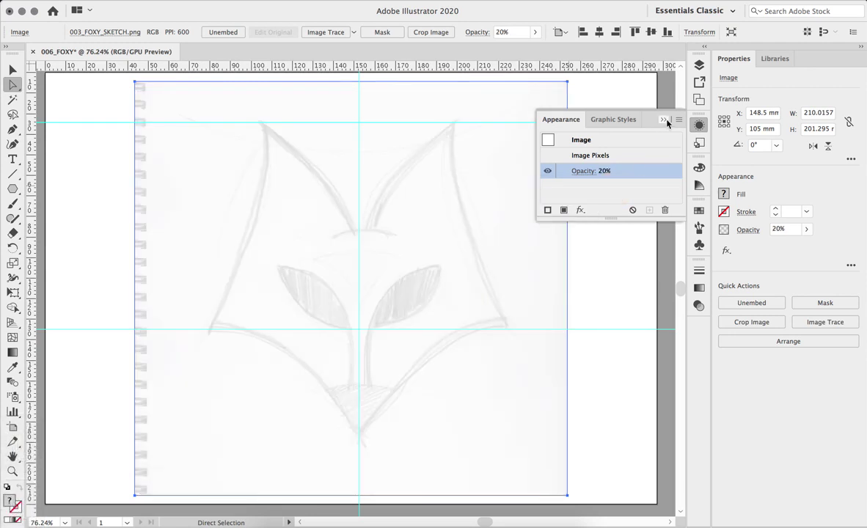
pyautogui.click(699, 66)
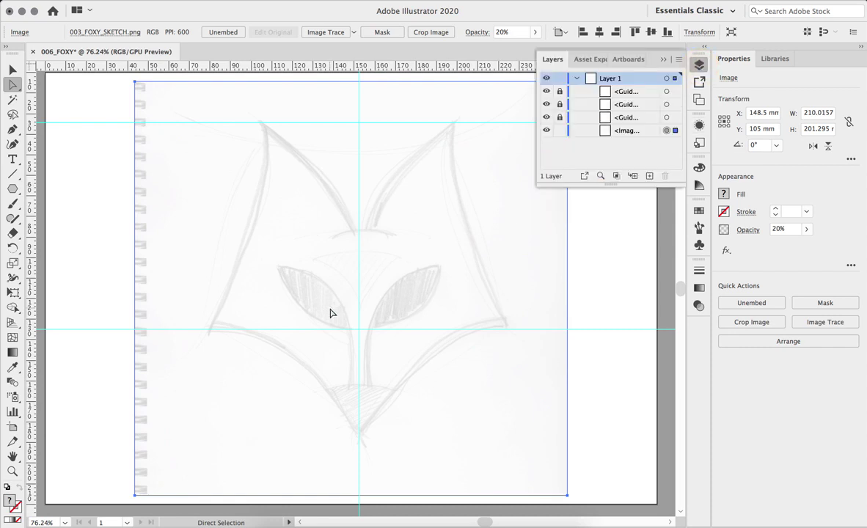
# Draw a five-sided polygon about 161 mm wide and 153 mm high over the fox's head, centred on the vertical guide.
pyautogui.press('space')
pyautogui.moveTo(474, 285); pyautogui.dragTo(439, 283)
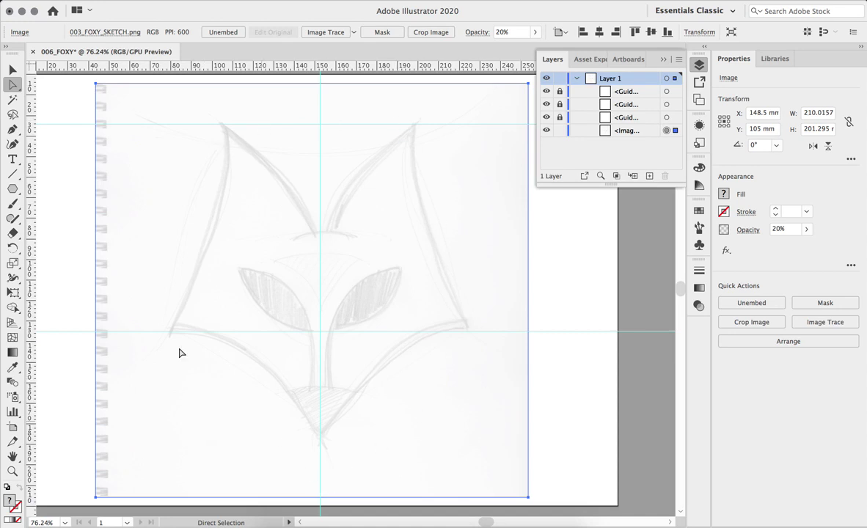
pyautogui.click(13, 190)
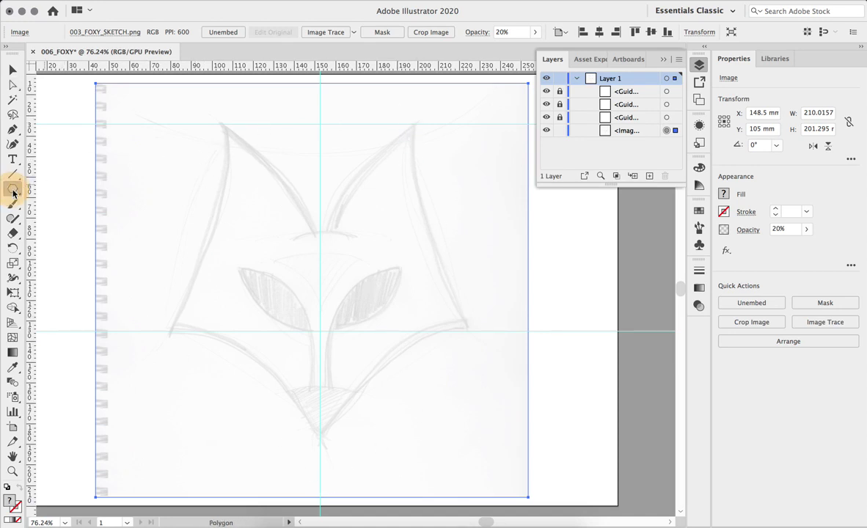
pyautogui.moveTo(13, 192); pyautogui.dragTo(66, 234)
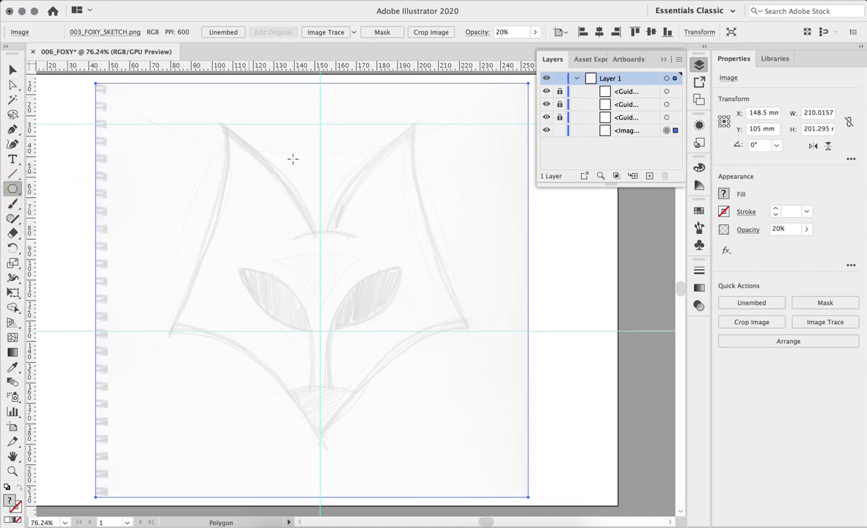
pyautogui.moveTo(254, 150); pyautogui.dragTo(477, 371)
pyautogui.press('Up')
pyautogui.press('Up')
pyautogui.press('Up')
pyautogui.press('Down')
pyautogui.press('Down')
pyautogui.press('Down')
pyautogui.press('Down')
pyautogui.press('Down')
pyautogui.press('Up')
pyautogui.press('Up')
pyautogui.press('Up')
pyautogui.press('Up')
pyautogui.press('Down')
pyautogui.press('Down')
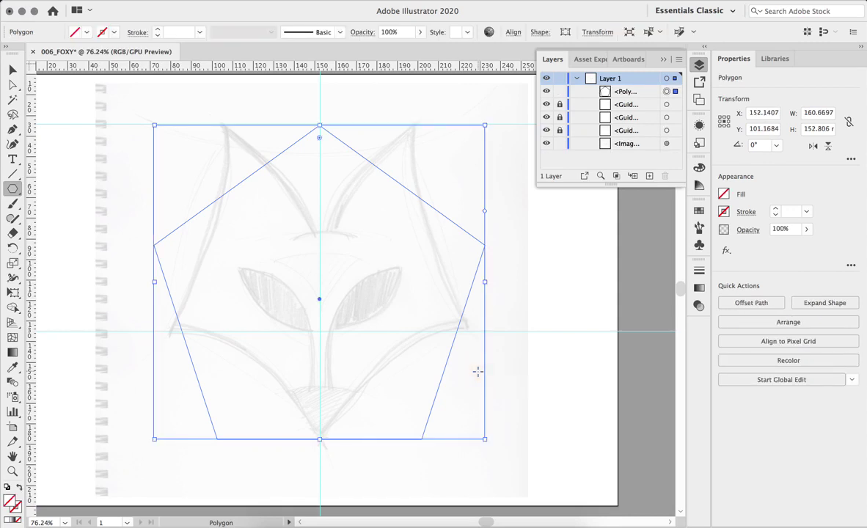
# Rotate the pentagon 180° and move it straight up until its flat edge meets the ear-tip guide.
pyautogui.press('v')
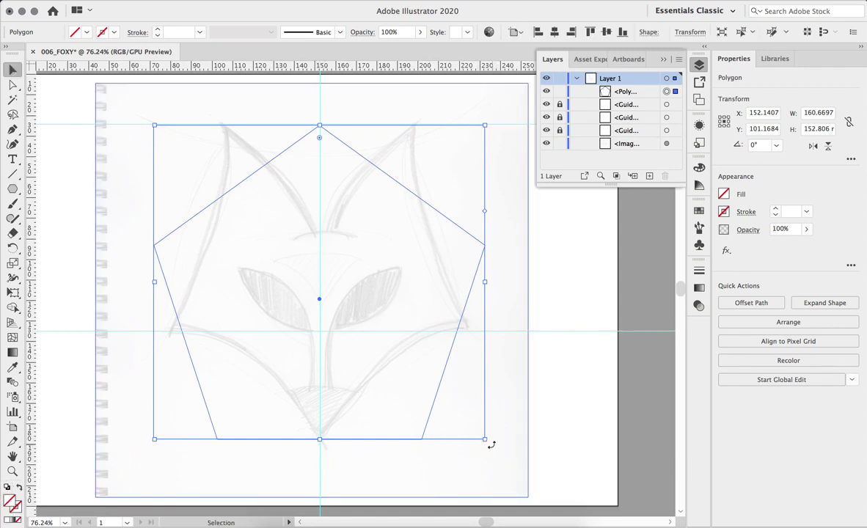
pyautogui.moveTo(491, 444); pyautogui.dragTo(189, 228)
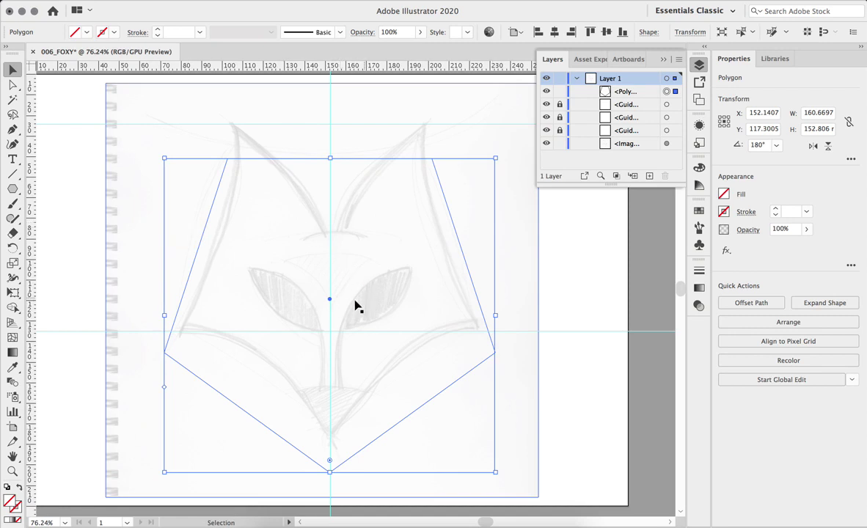
pyautogui.moveTo(333, 305); pyautogui.dragTo(330, 270)
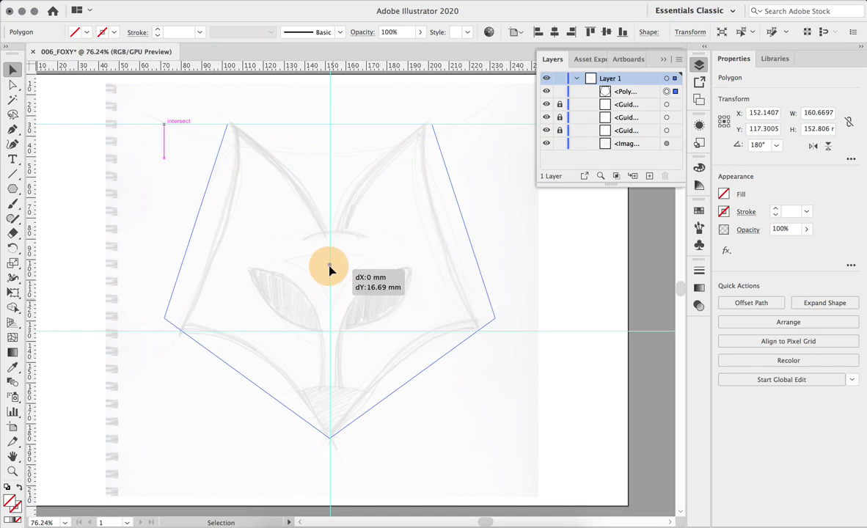
# Scale the pentagon from its centre to about 143 mm wide and 136 mm high, and lower it until its side corners meet the cheek guide.
pyautogui.moveTo(329, 270); pyautogui.dragTo(329, 270)
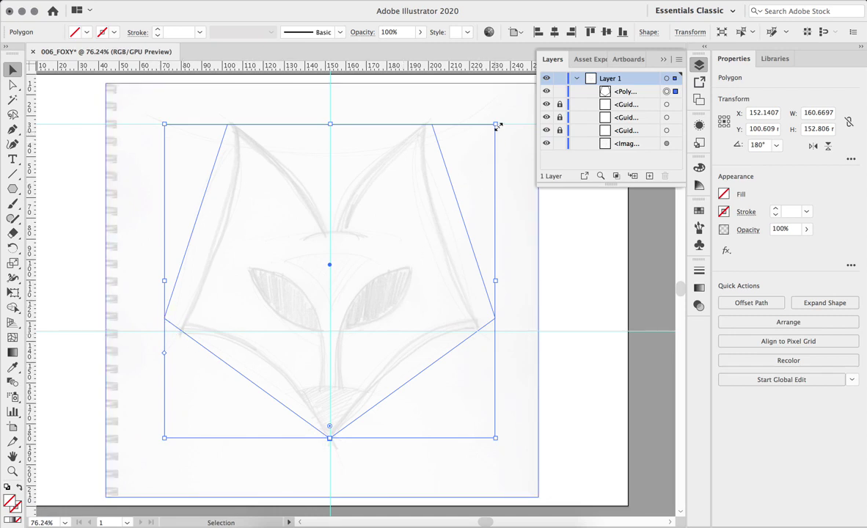
pyautogui.moveTo(496, 124); pyautogui.dragTo(488, 146)
pyautogui.moveTo(490, 142); pyautogui.dragTo(490, 142)
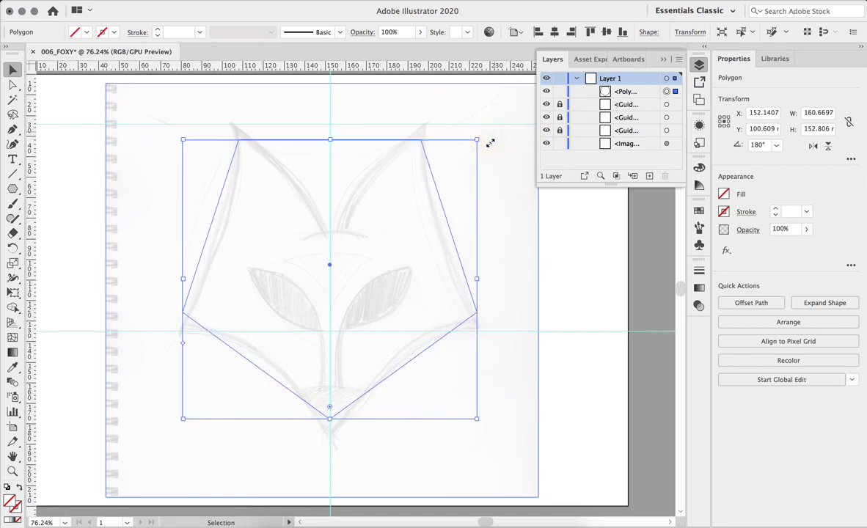
pyautogui.moveTo(329, 268); pyautogui.dragTo(329, 287)
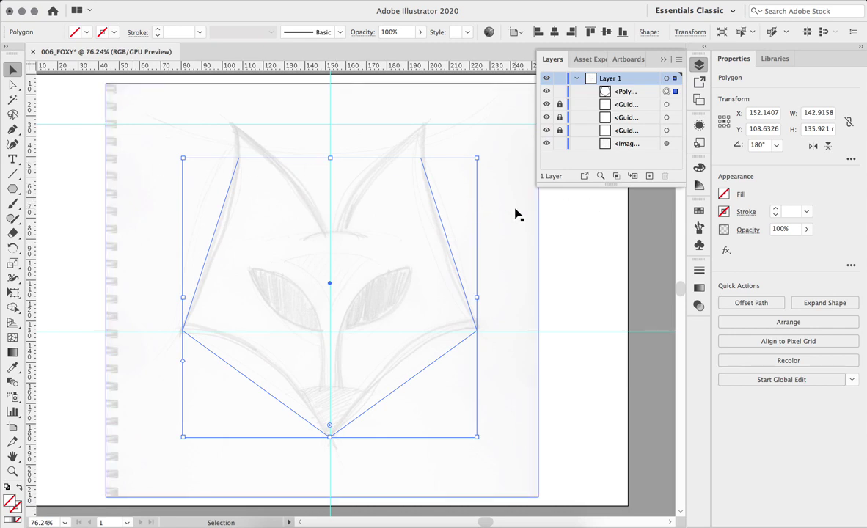
# Activate the Direct Selection tool for editing the selected pentagon's individual anchor points.
pyautogui.press('a')
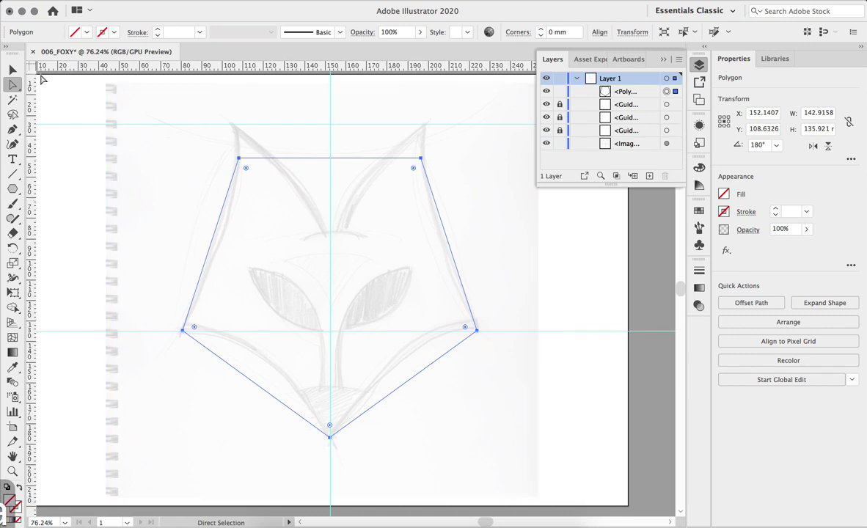
pyautogui.click(10, 71)
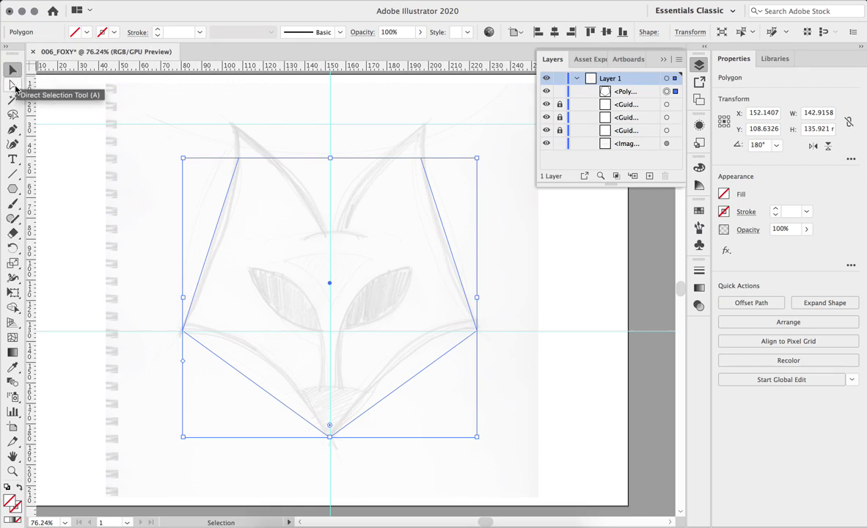
pyautogui.click(14, 86)
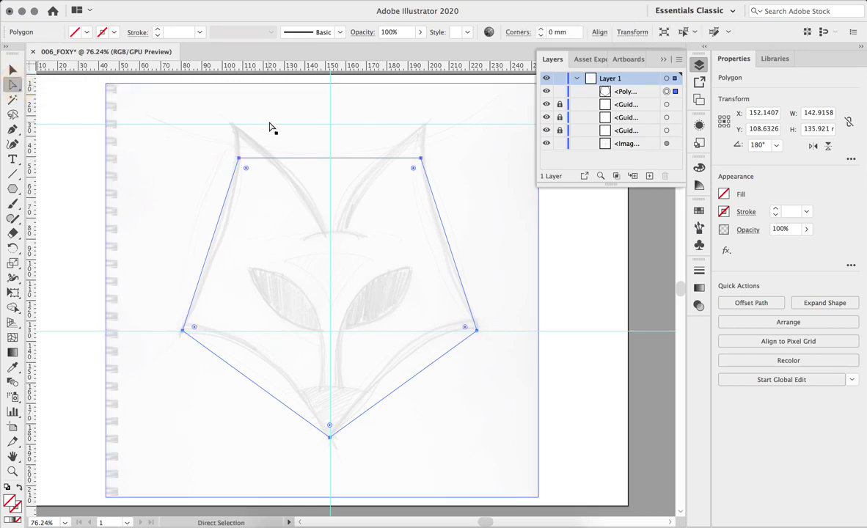
pyautogui.click(183, 330)
pyautogui.moveTo(194, 129); pyautogui.dragTo(350, 184)
pyautogui.press('super+z')
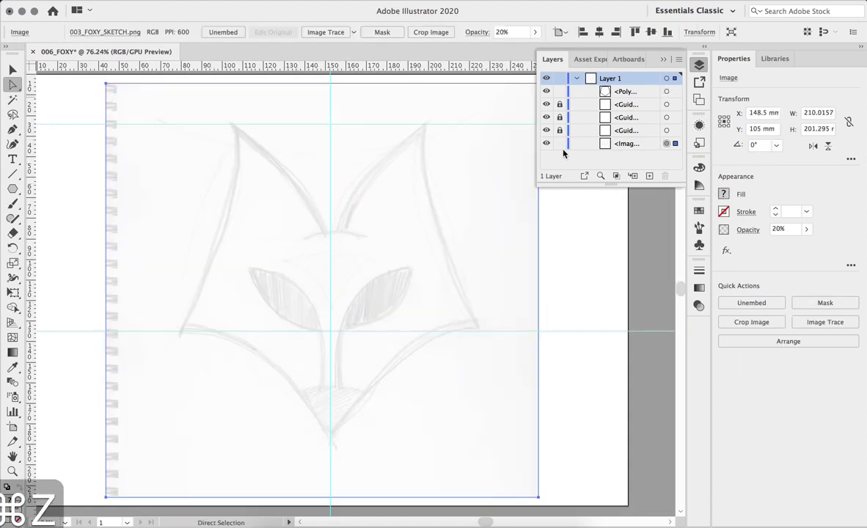
# Lock the sketch image within Layer 1 and raise the pentagon's two upper anchor points straight up to the ear-tip guide.
pyautogui.click(559, 143)
pyautogui.click(674, 91)
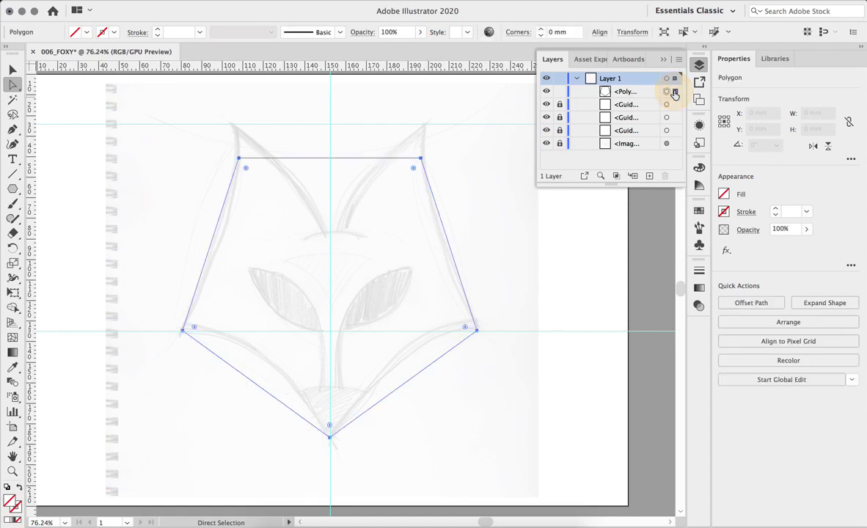
pyautogui.moveTo(219, 142); pyautogui.dragTo(466, 194)
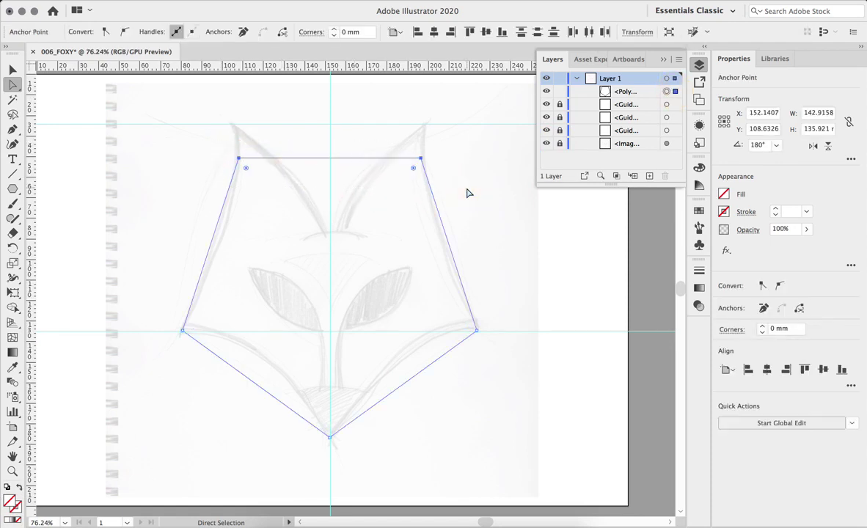
pyautogui.hotkey('shift', 'Up')
pyautogui.hotkey('shift', 'Up')
pyautogui.hotkey('shift', 'Up')
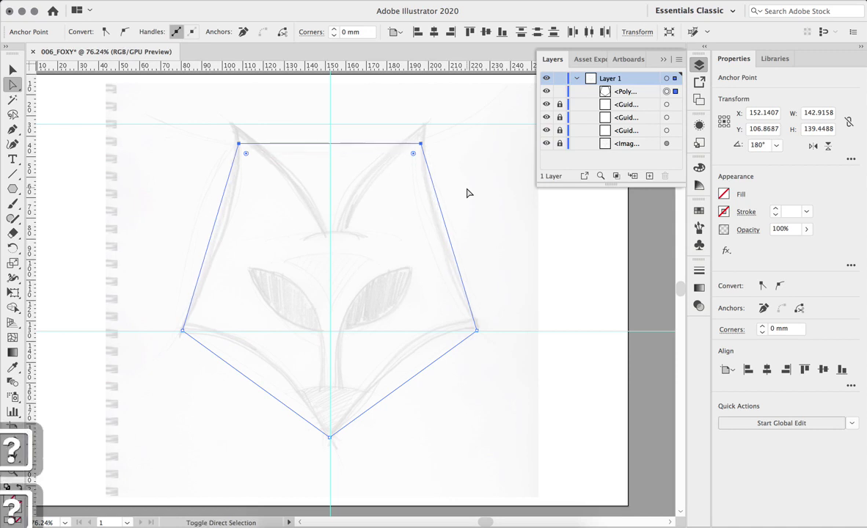
pyautogui.hotkey('shift', 'Up')
pyautogui.hotkey('shift', 'Up')
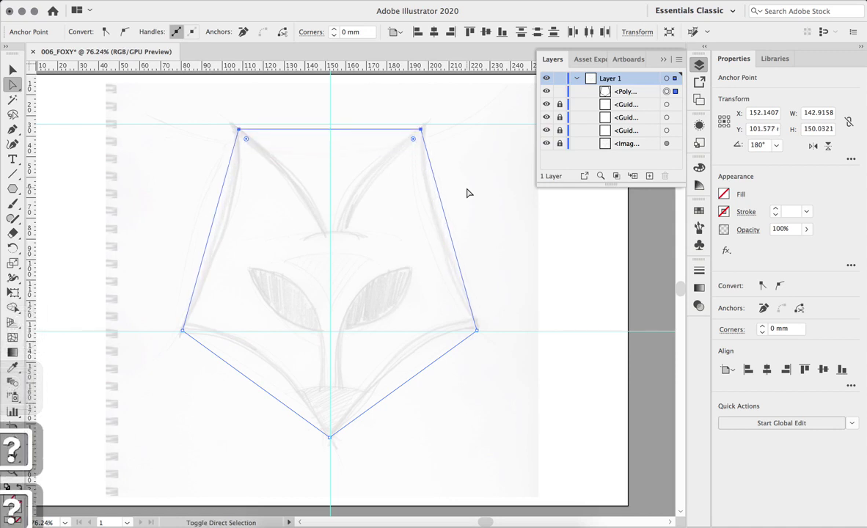
pyautogui.press('Down')
pyautogui.press('Down')
pyautogui.press('Down')
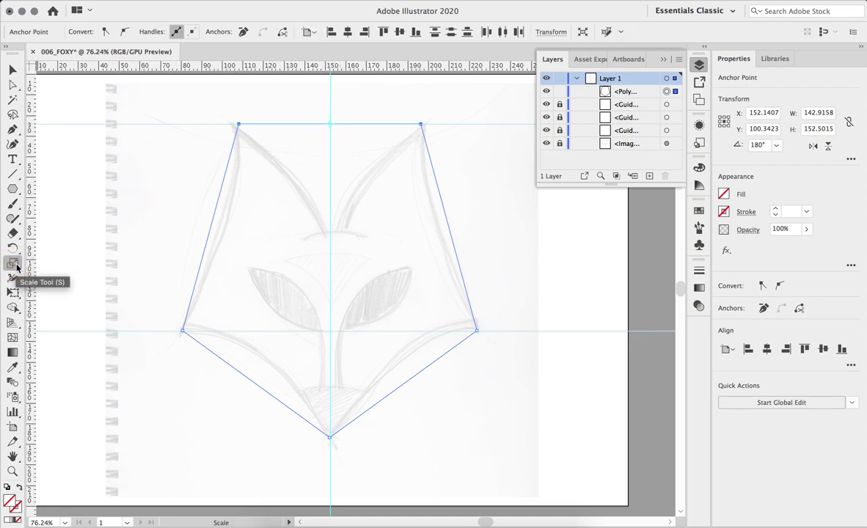
# Scale the pentagon's two upper anchor points uniformly by 110%, previewing the change, and deselect the shape.
pyautogui.doubleClick(13, 264)
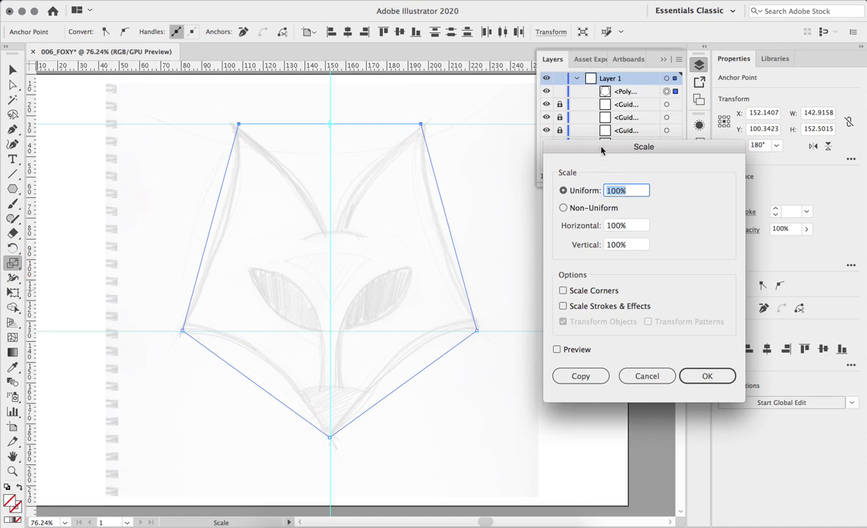
pyautogui.moveTo(602, 151); pyautogui.dragTo(578, 98)
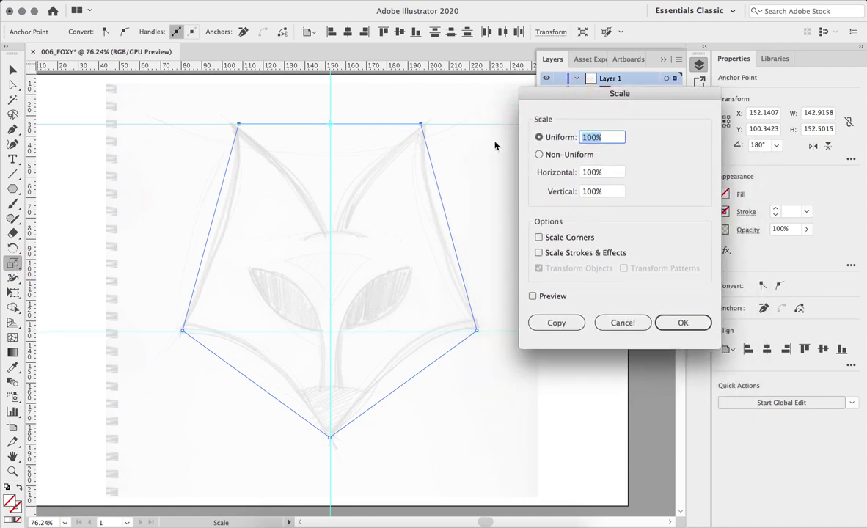
pyautogui.write('110')
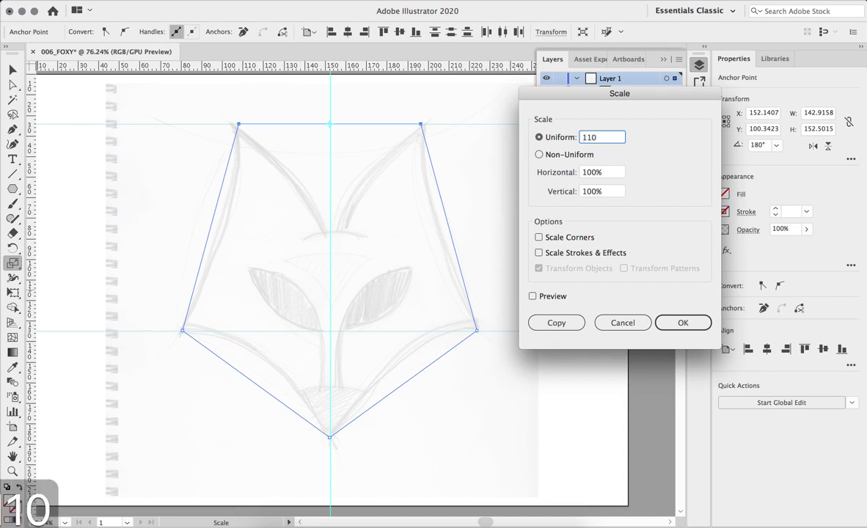
pyautogui.press('Tab')
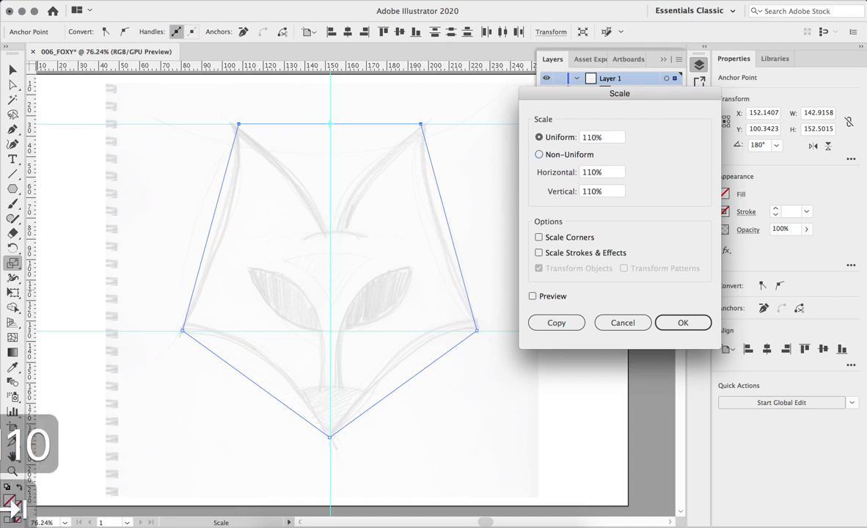
pyautogui.click(533, 297)
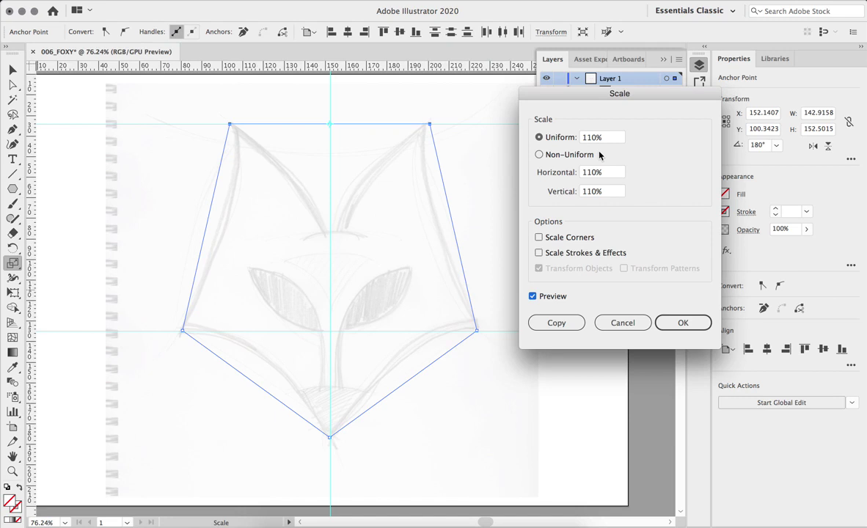
pyautogui.click(682, 326)
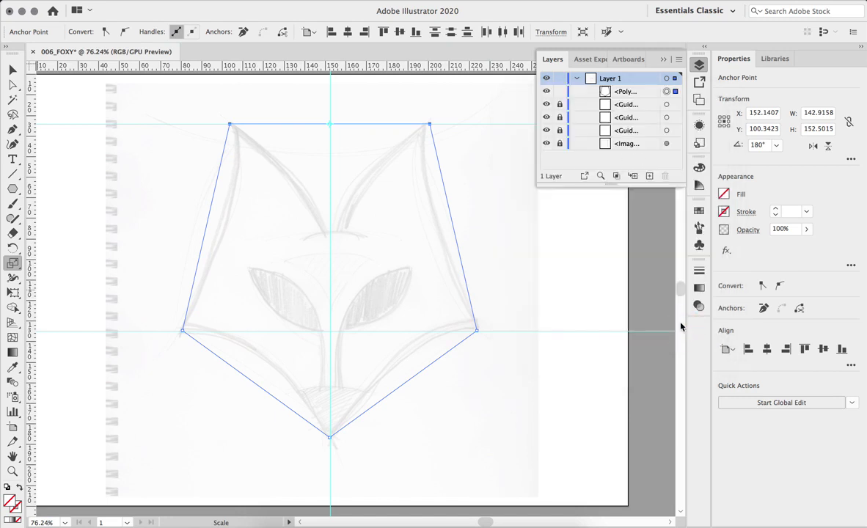
pyautogui.click(12, 69)
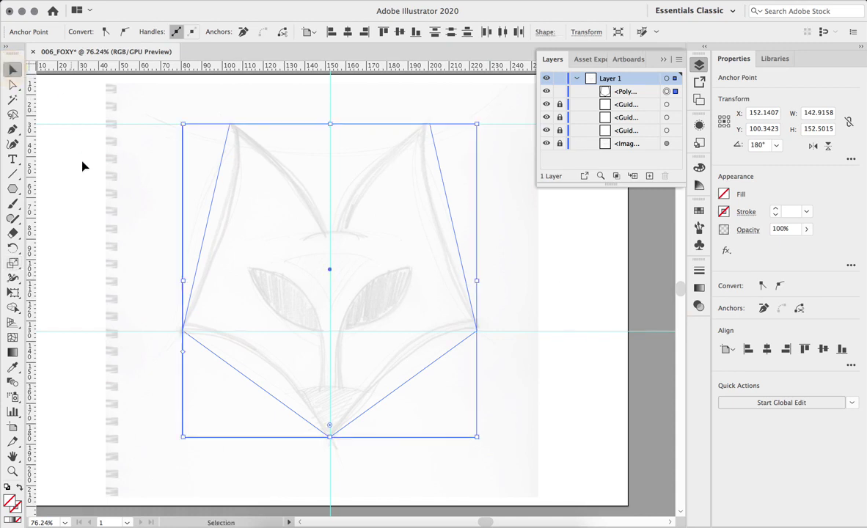
pyautogui.click(85, 192)
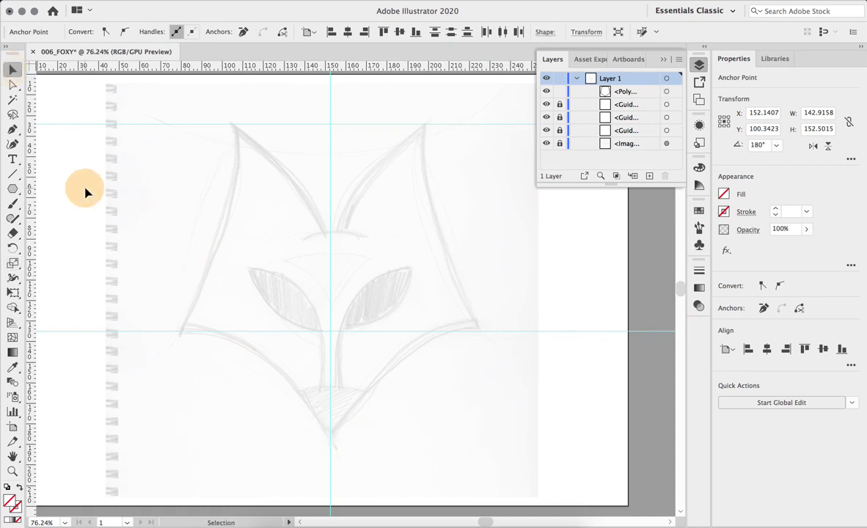
# Create a new layer above Layer 1 and move the pentagon onto it.
pyautogui.click(674, 91)
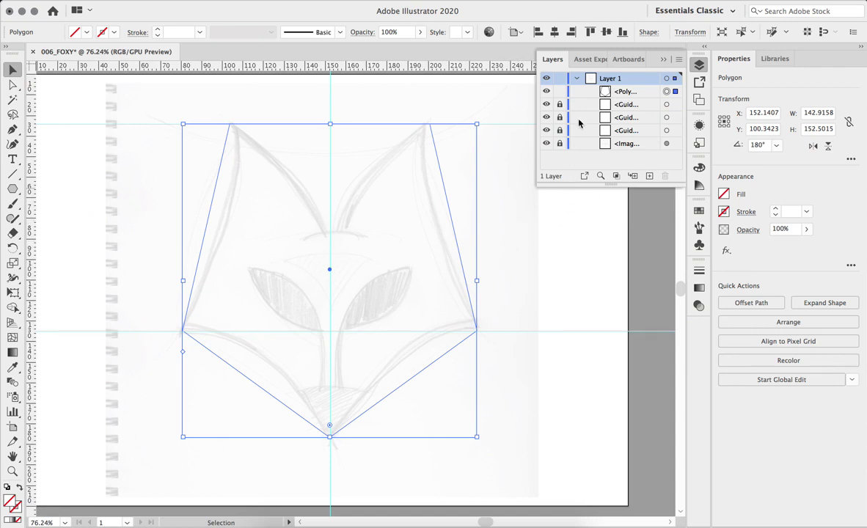
pyautogui.click(638, 79)
pyautogui.click(651, 178)
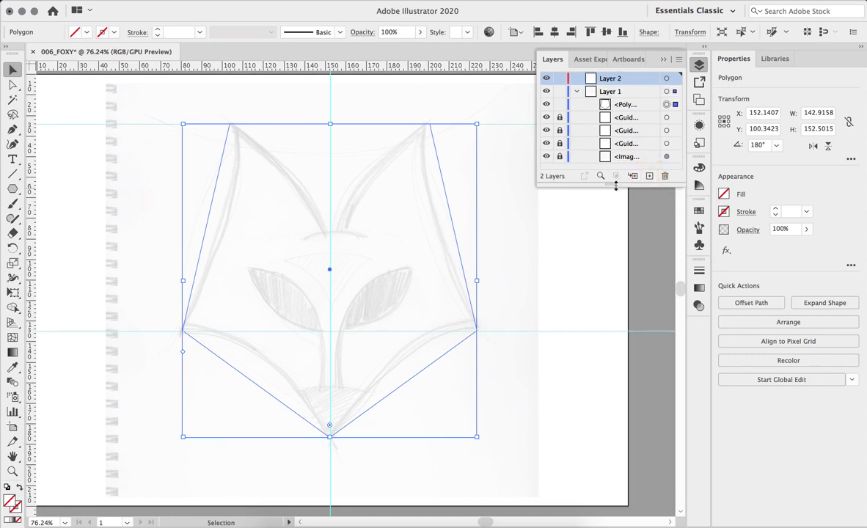
pyautogui.moveTo(615, 188); pyautogui.dragTo(616, 214)
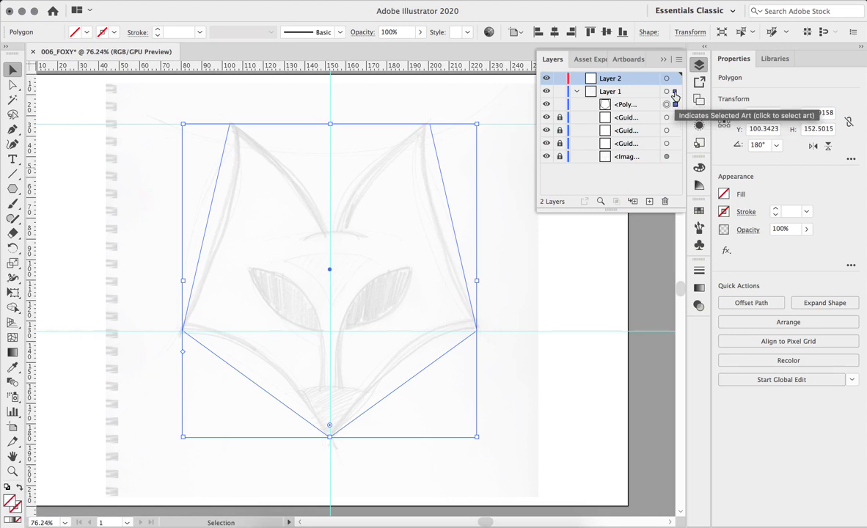
pyautogui.moveTo(675, 104); pyautogui.dragTo(648, 79)
# Collapse and lock Layer 1, and toggle its visibility to check the pentagon without the sketch and guides, leaving the layer shown.
pyautogui.click(576, 91)
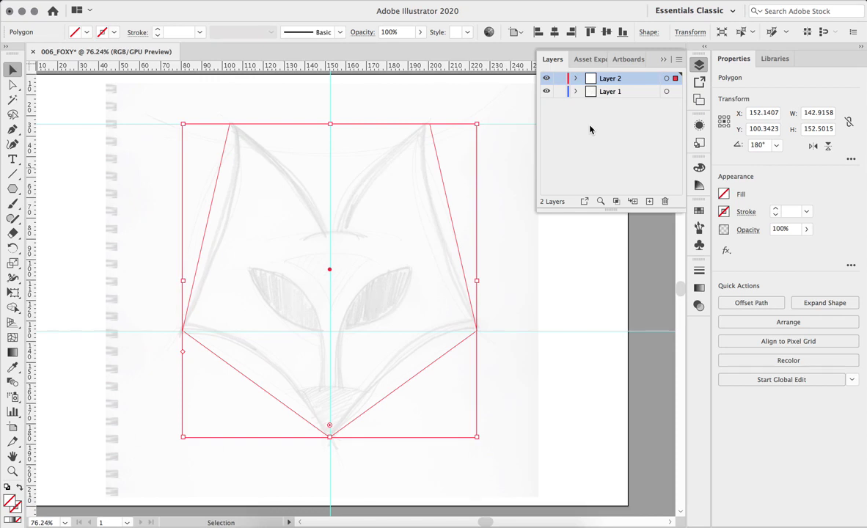
pyautogui.click(560, 91)
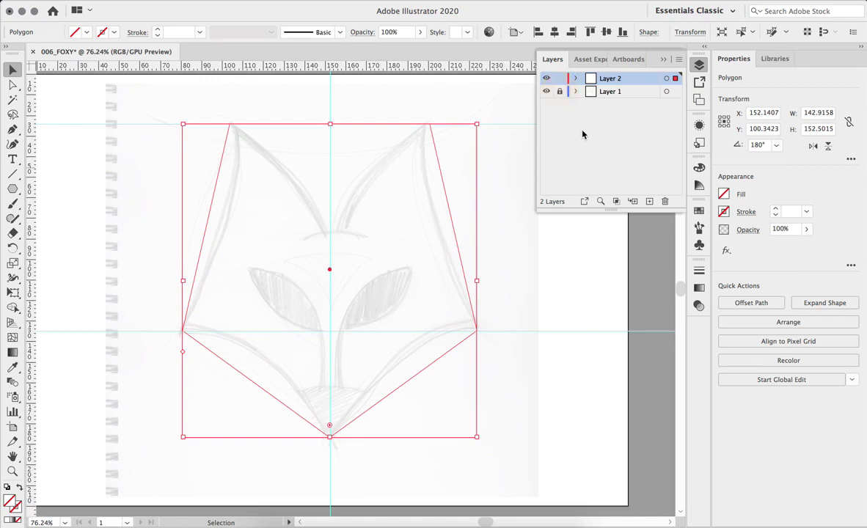
pyautogui.click(545, 91)
pyautogui.click(545, 91)
pyautogui.click(545, 91)
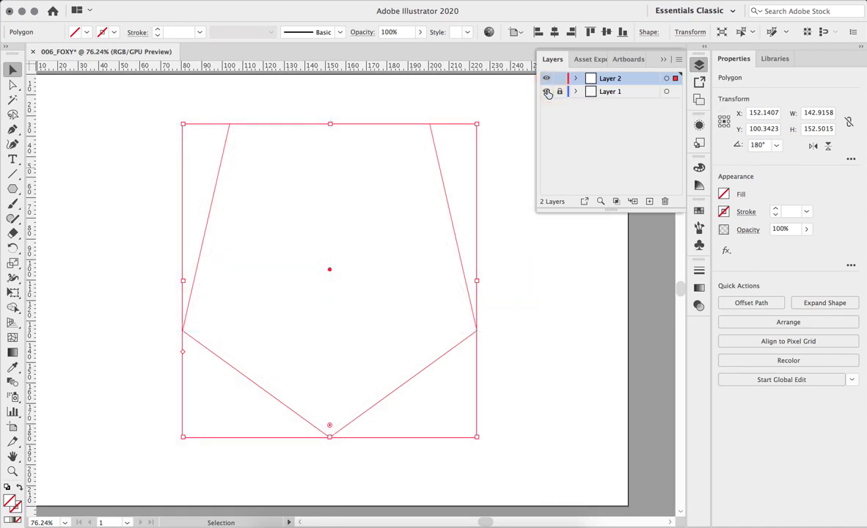
pyautogui.click(546, 91)
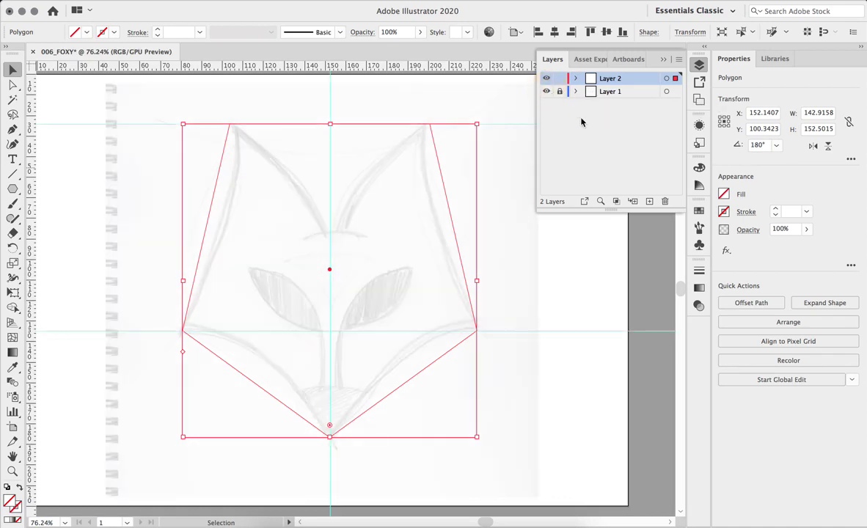